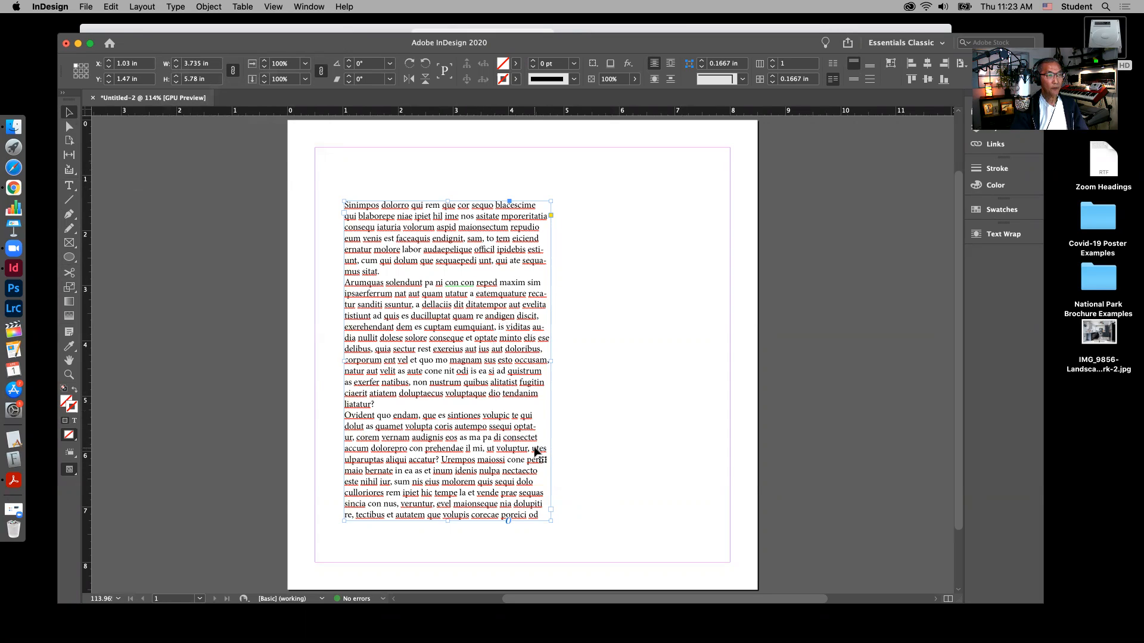
Place cherriesisolateddarkest.png beside the text frame without replacing the text, about 3.93 in wide and 3.21 in high
{"action": "left_click", "coordinate": [84, 7]}
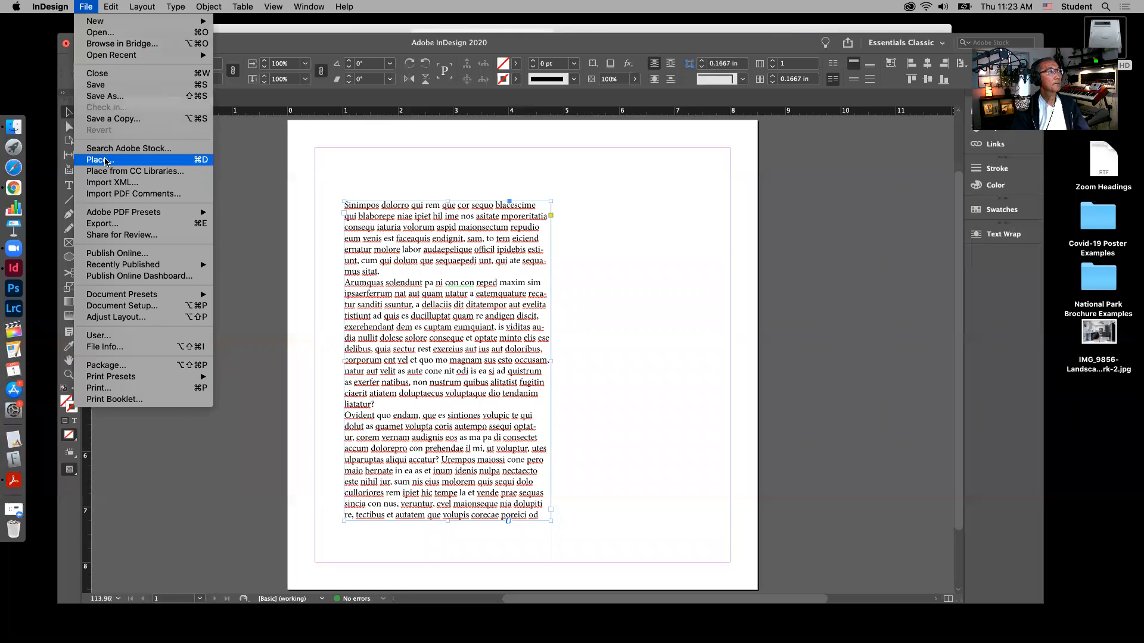
{"action": "left_click", "coordinate": [105, 163]}
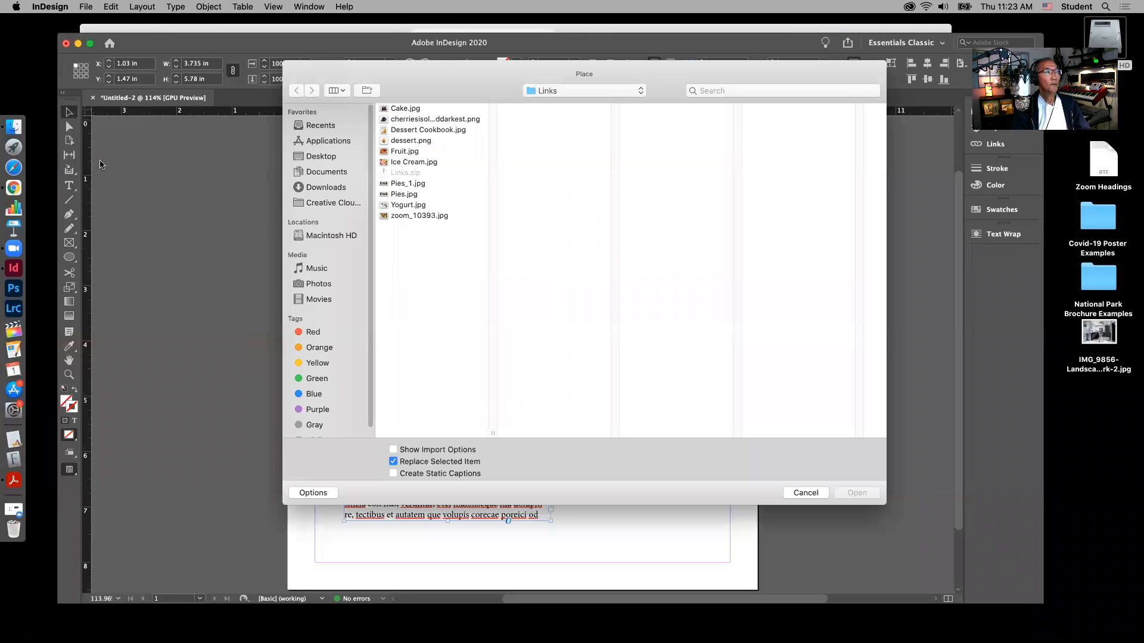
{"action": "left_click", "coordinate": [409, 121]}
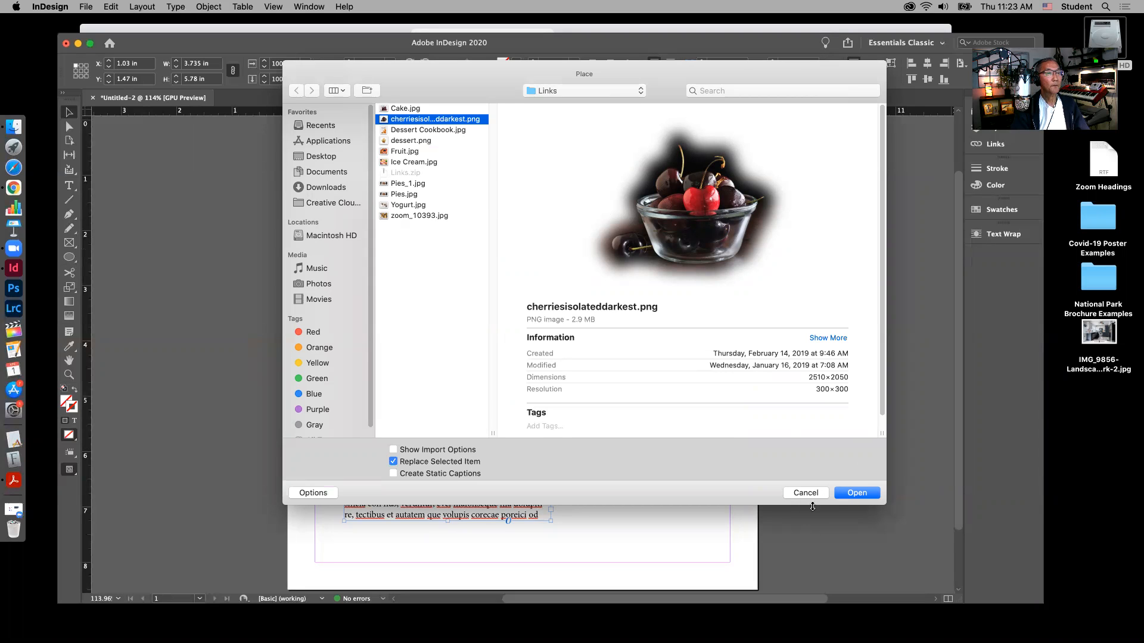
{"action": "left_click", "coordinate": [857, 492]}
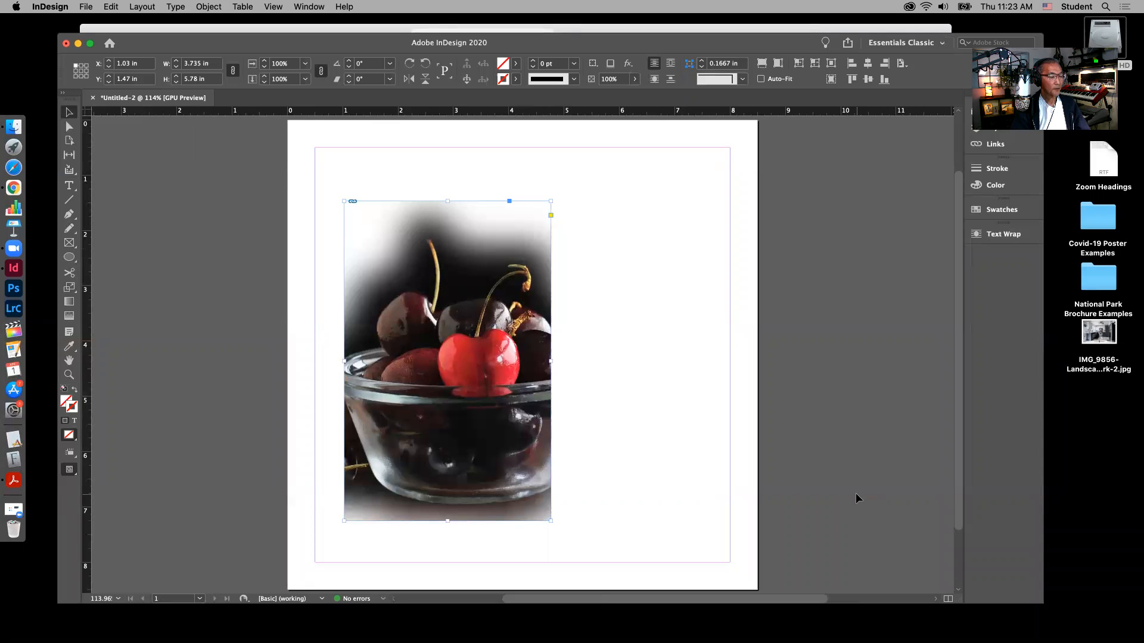
{"action": "key", "text": "super+z"}
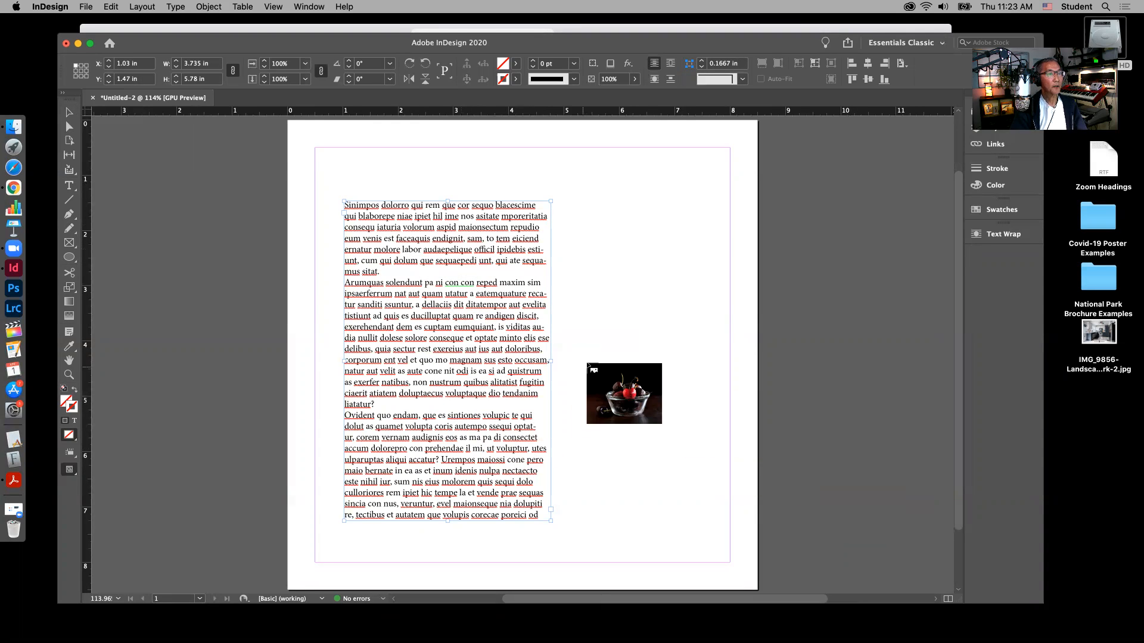
{"action": "left_click_drag", "start_coordinate": [563, 261], "coordinate": [780, 441]}
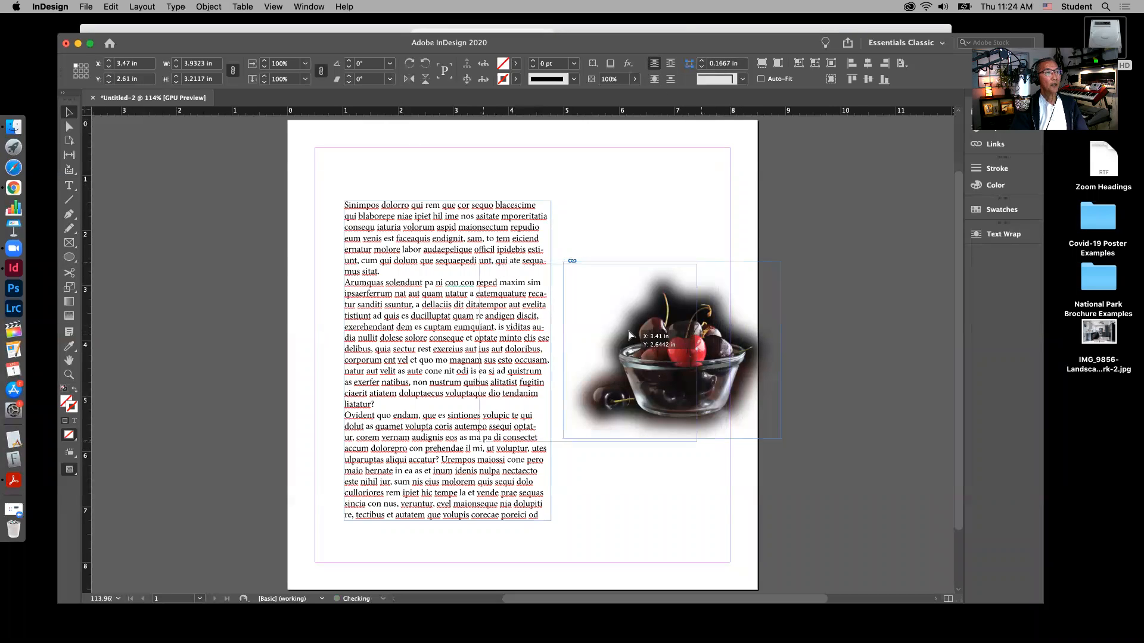
Overlap the cherries image with the text frame, and move it clear of the text again
{"action": "left_click_drag", "start_coordinate": [643, 331], "coordinate": [557, 337]}
{"action": "left_click_drag", "start_coordinate": [635, 347], "coordinate": [605, 347]}
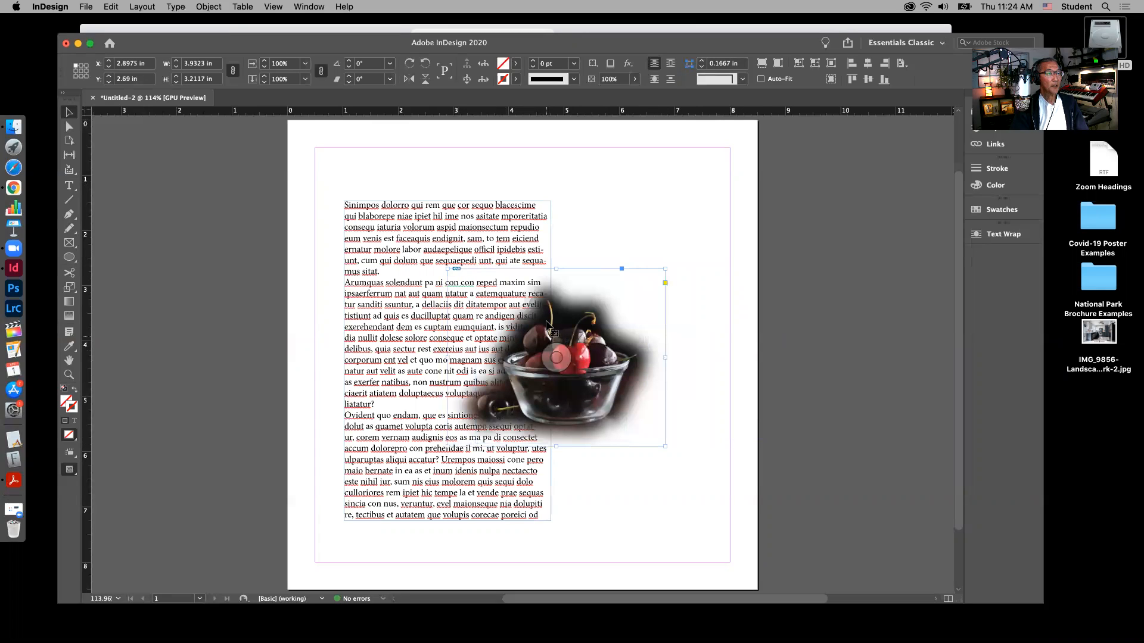
{"action": "left_click_drag", "start_coordinate": [611, 356], "coordinate": [726, 354]}
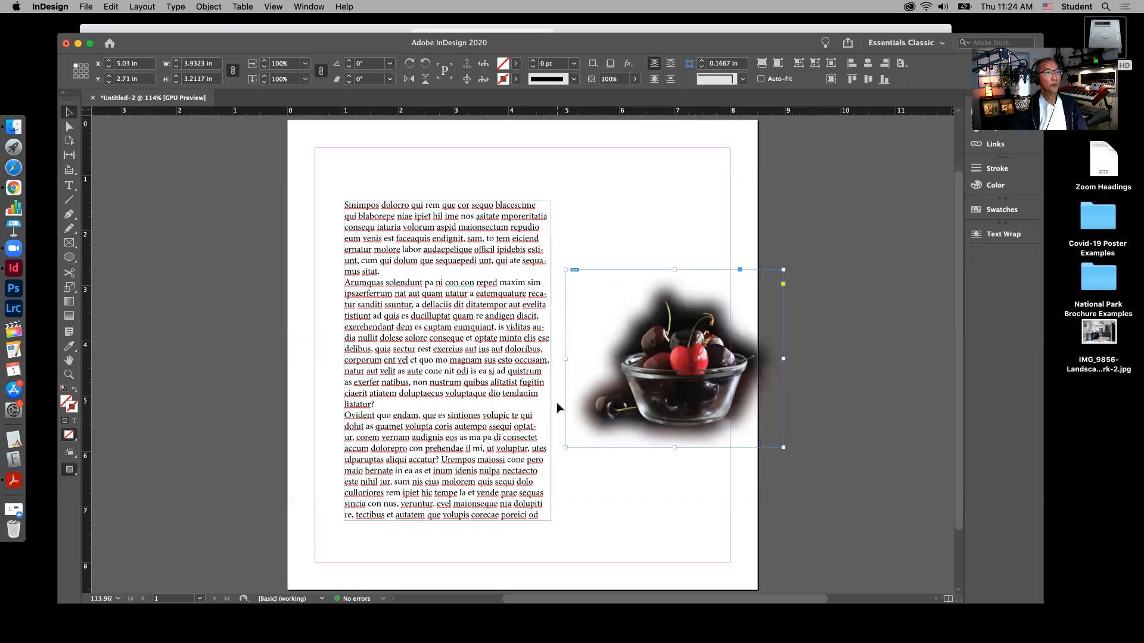
Move the text frame partly off the page's left side and position the cherries image at about X 3.35 in, Y 2.51 in
{"action": "left_click", "coordinate": [510, 333]}
{"action": "left_click_drag", "start_coordinate": [467, 332], "coordinate": [298, 330]}
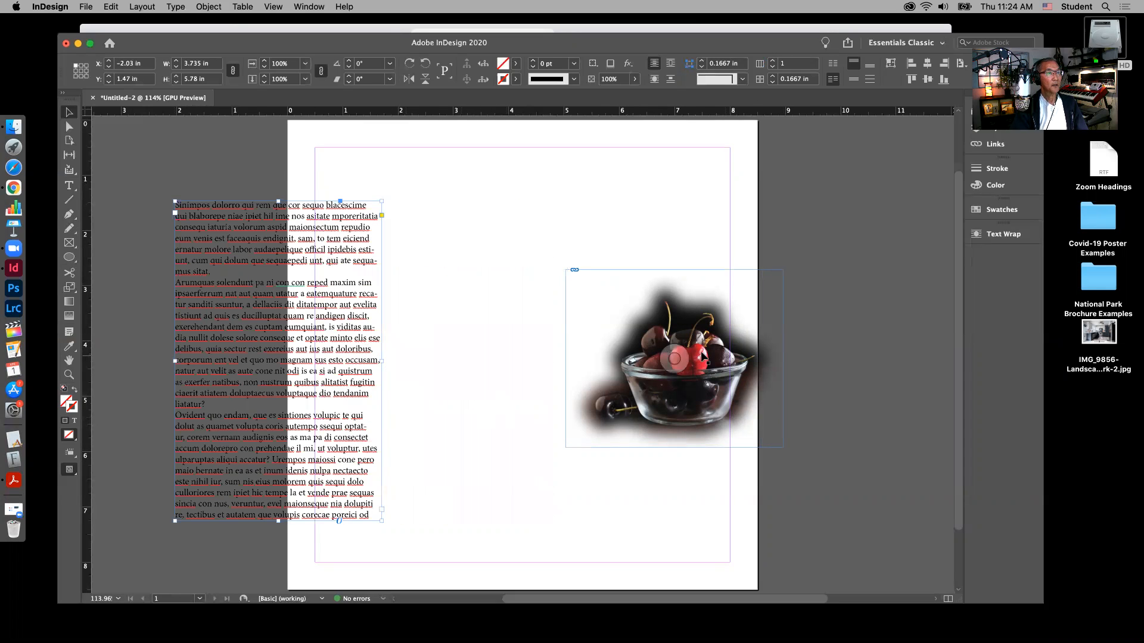
{"action": "left_click_drag", "start_coordinate": [714, 346], "coordinate": [620, 331]}
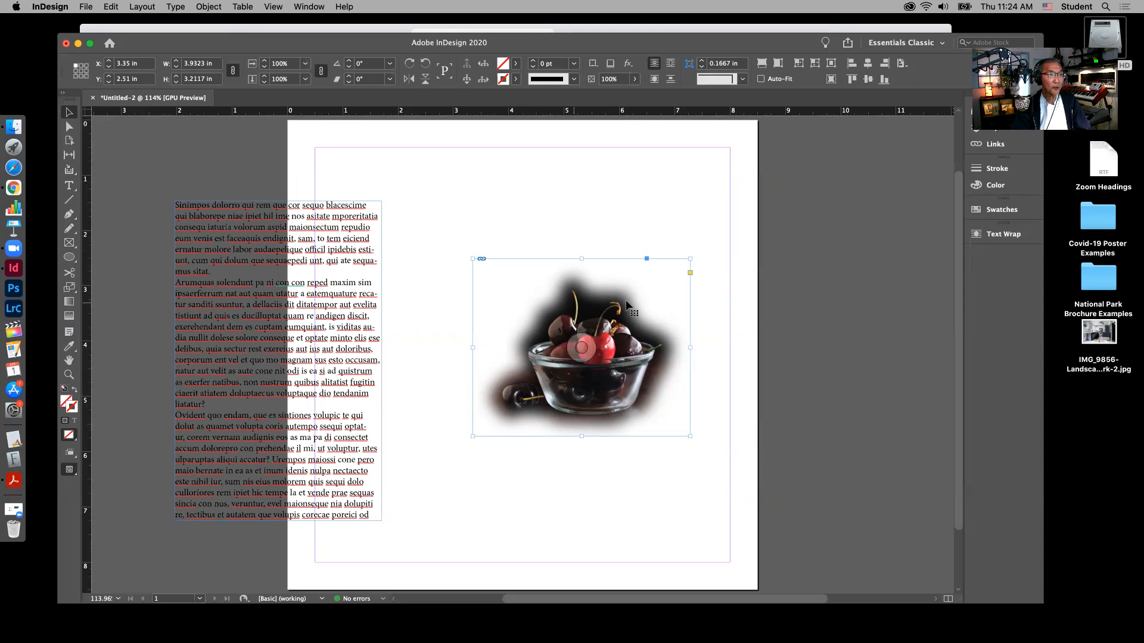
Wrap text around the cherries image's bounding box, testing it by overlapping the text frame and moving the text off again
{"action": "left_click", "coordinate": [670, 63]}
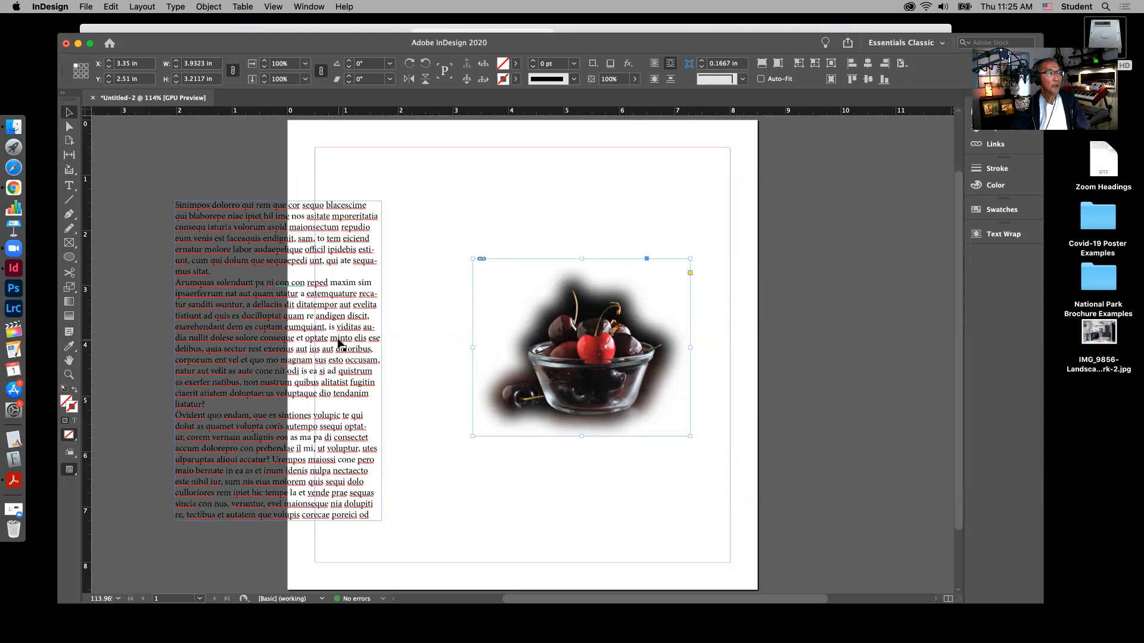
{"action": "left_click_drag", "start_coordinate": [339, 344], "coordinate": [540, 338]}
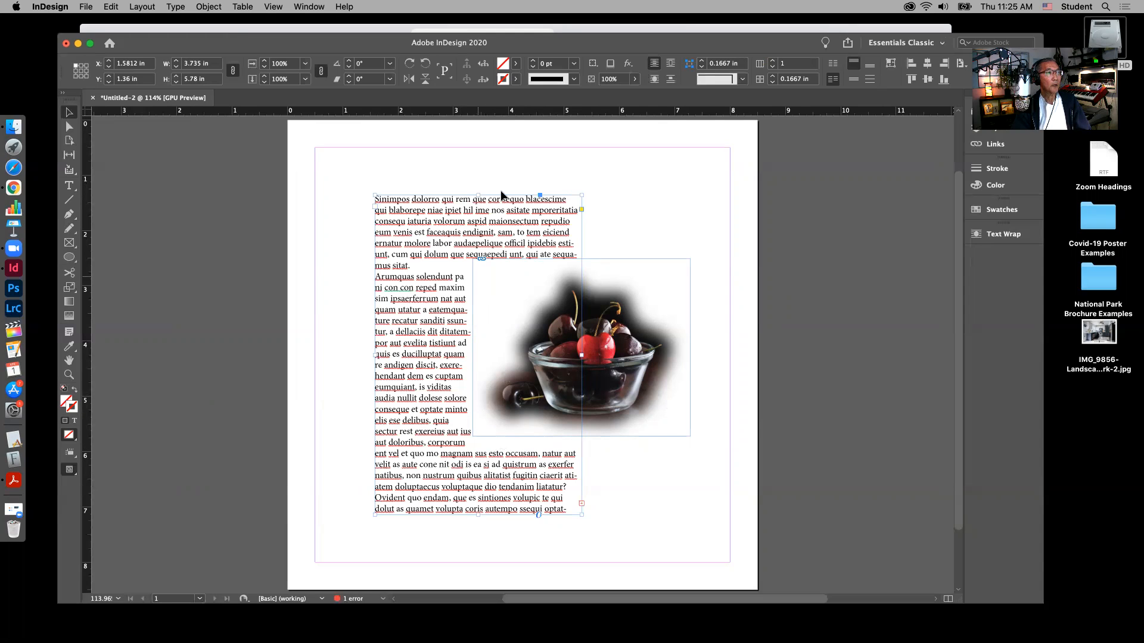
{"action": "left_click_drag", "start_coordinate": [498, 220], "coordinate": [363, 216]}
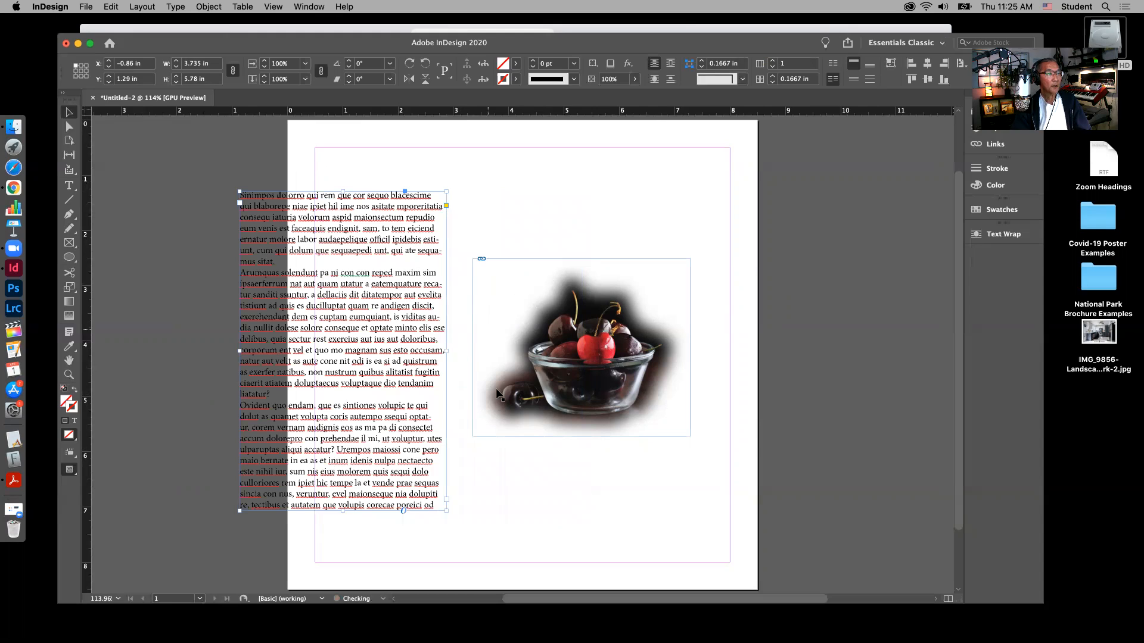
Use the Pen tool to add anchor points along the left half of the wrap boundary's top edge on the cherries image
{"action": "left_click", "coordinate": [578, 336]}
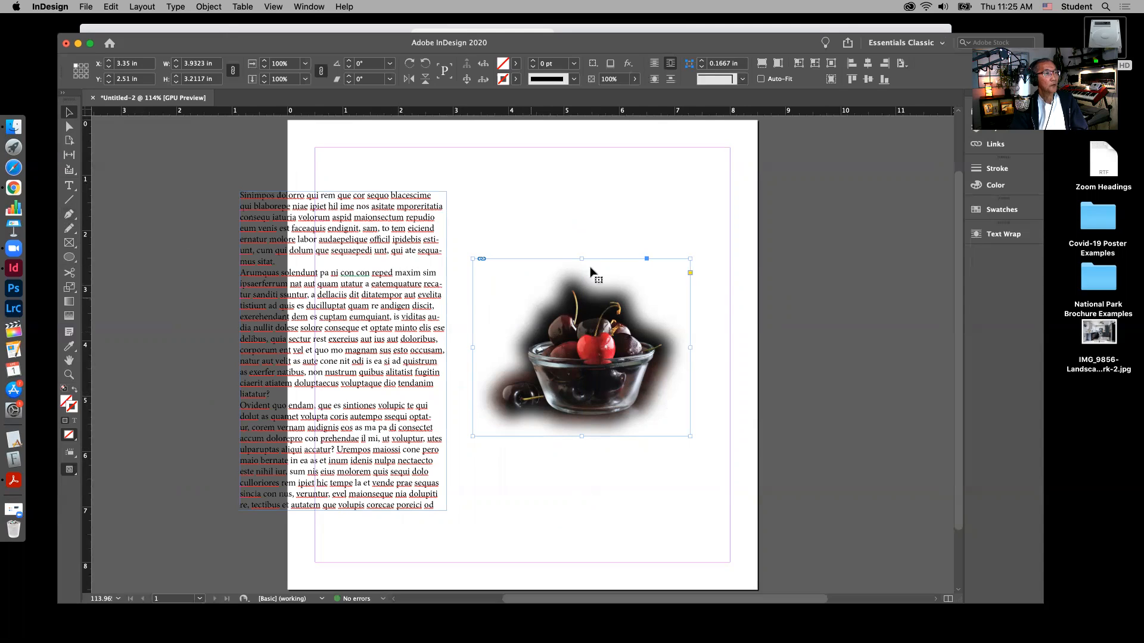
{"action": "left_click", "coordinate": [69, 215]}
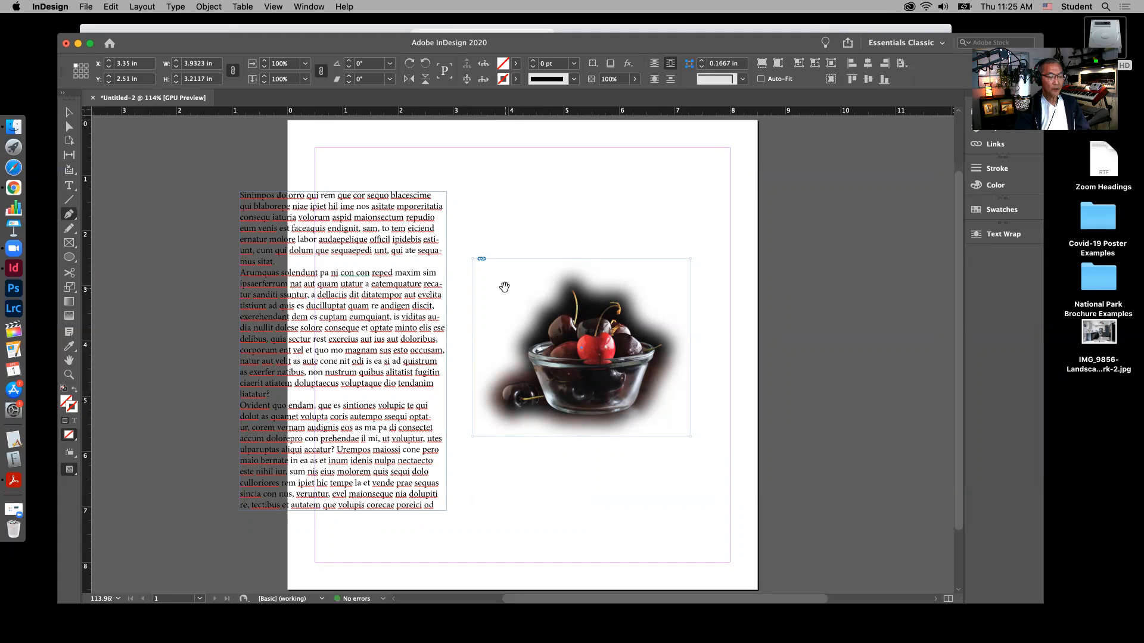
{"action": "key", "text": "super+equal"}
{"action": "key", "text": "super+equal"}
{"action": "key", "text": "super+equal"}
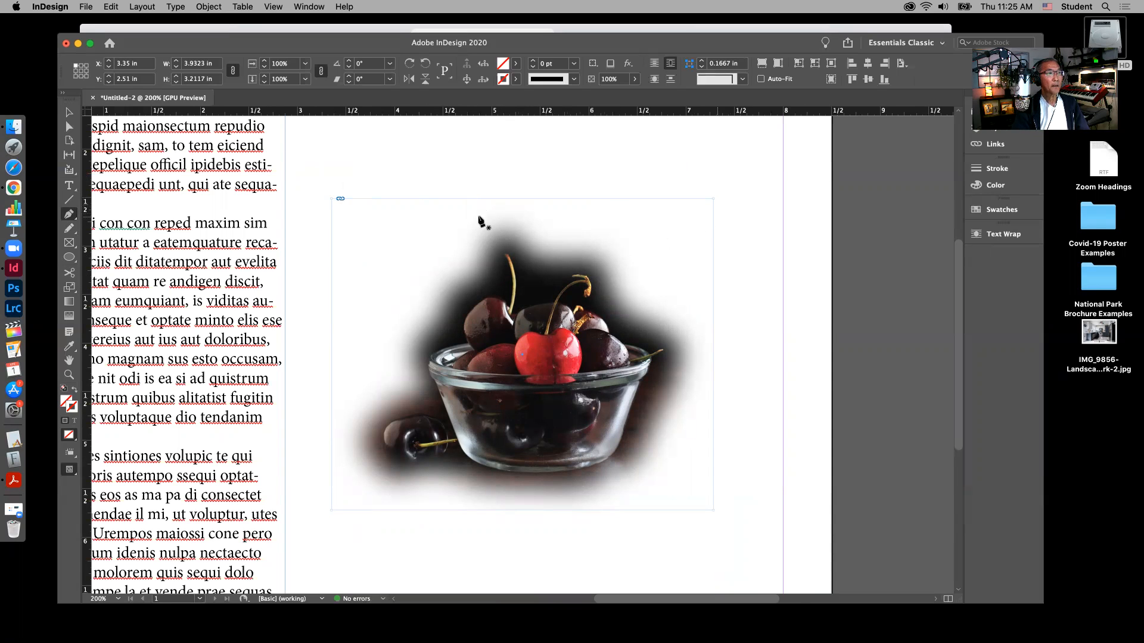
{"action": "left_click", "coordinate": [390, 198]}
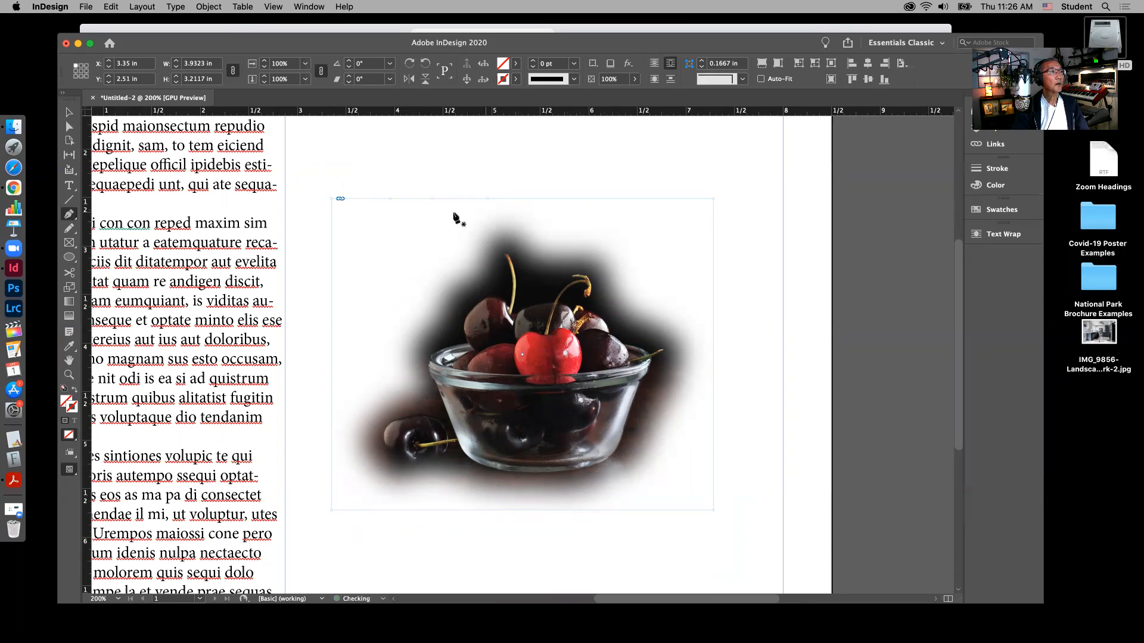
Add anchor points down the left edge of the wrap boundary and along the left part of its bottom edge
{"action": "left_click", "coordinate": [331, 229]}
{"action": "left_click", "coordinate": [331, 283]}
{"action": "left_click", "coordinate": [331, 310]}
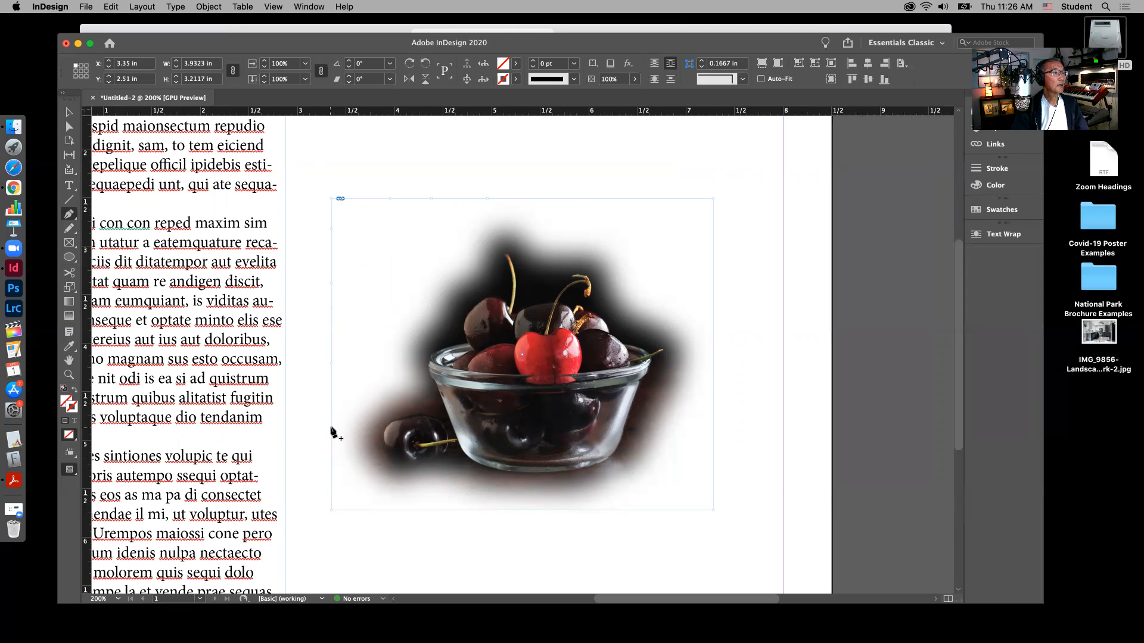
{"action": "left_click", "coordinate": [331, 430]}
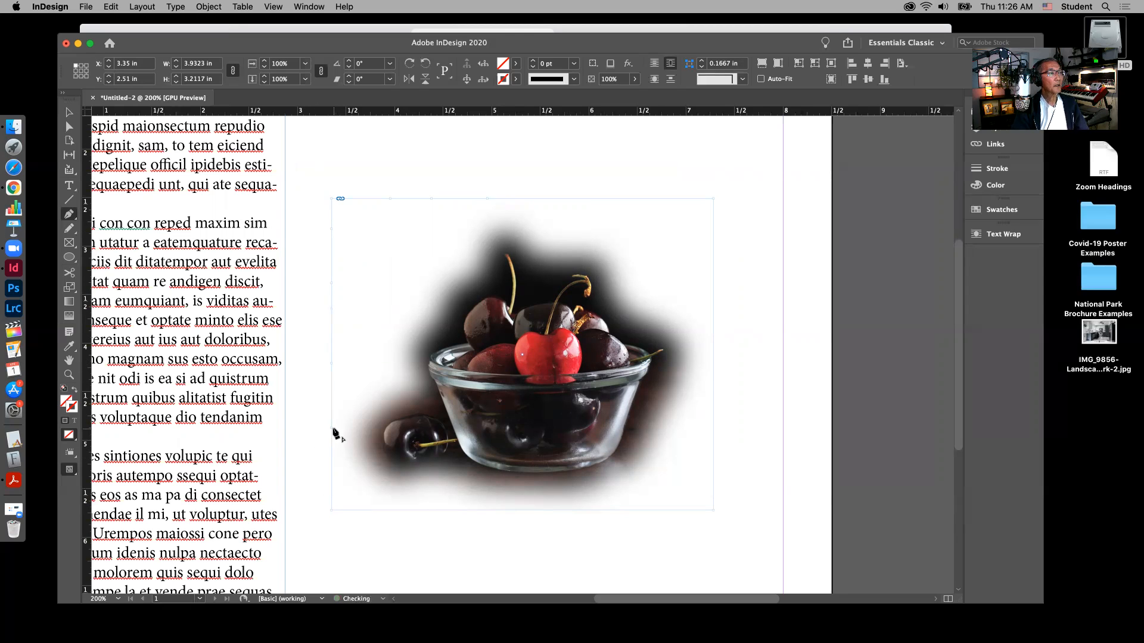
{"action": "left_click", "coordinate": [331, 480]}
{"action": "left_click", "coordinate": [390, 511]}
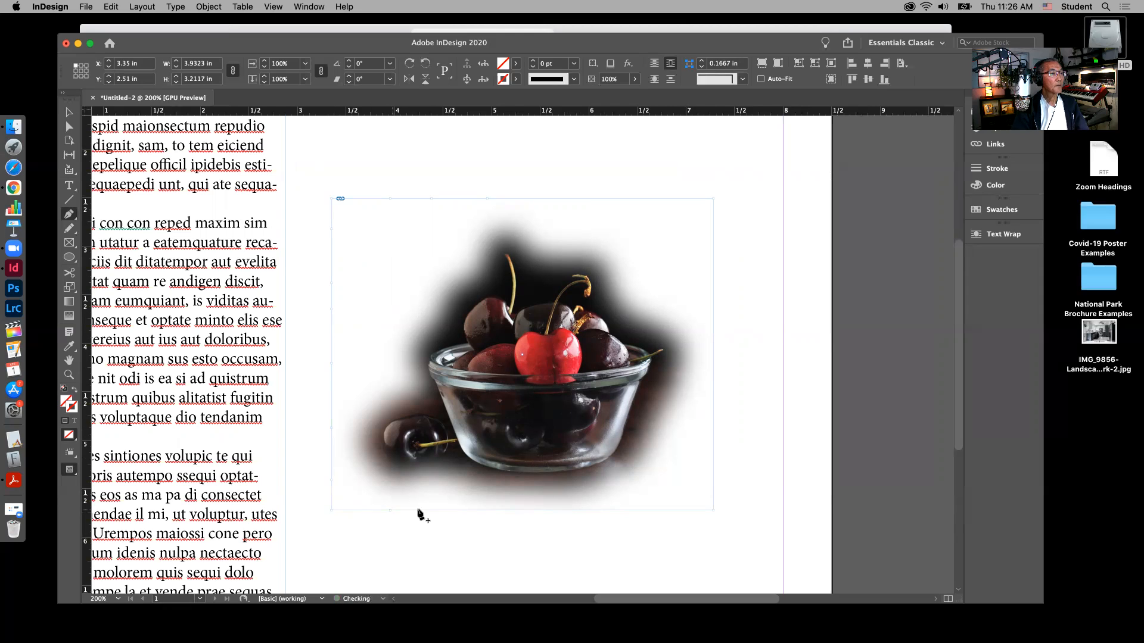
{"action": "left_click", "coordinate": [439, 510]}
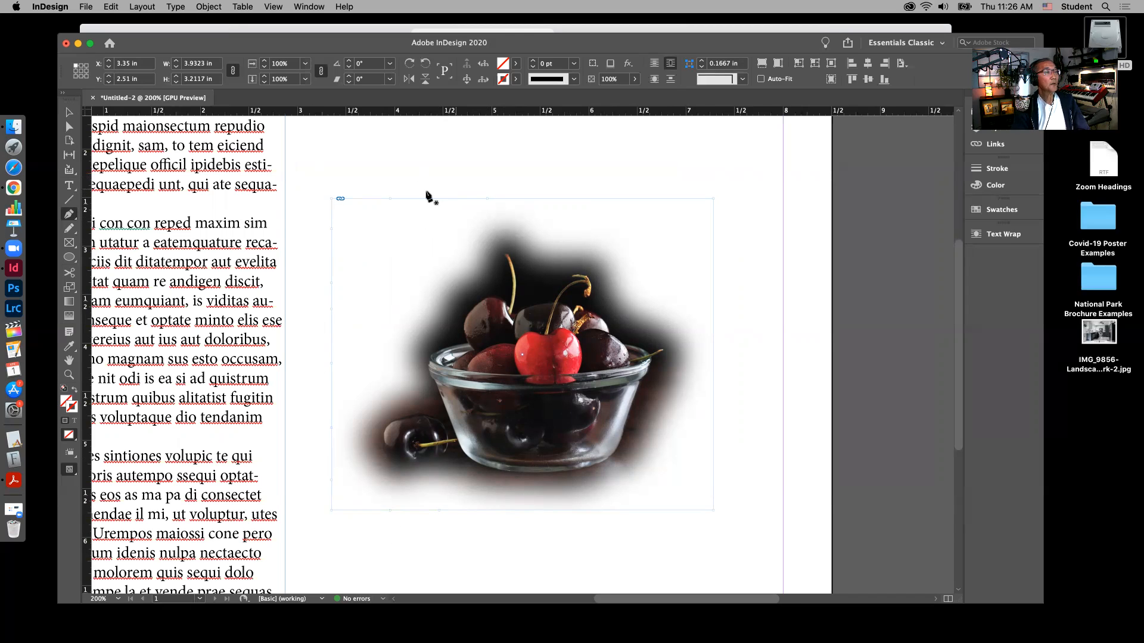
Reshape the upper-left wrap boundary with the Direct Selection tool, moving its anchor points inward to follow the cherries and bowl
{"action": "left_click", "coordinate": [70, 127]}
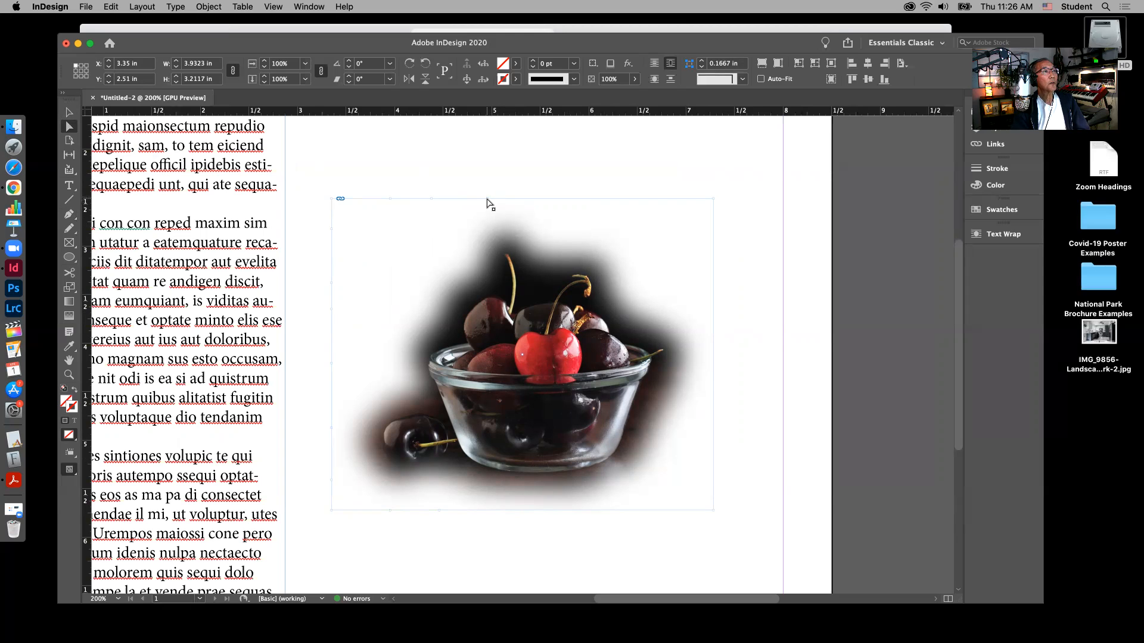
{"action": "left_click_drag", "start_coordinate": [487, 200], "coordinate": [455, 228]}
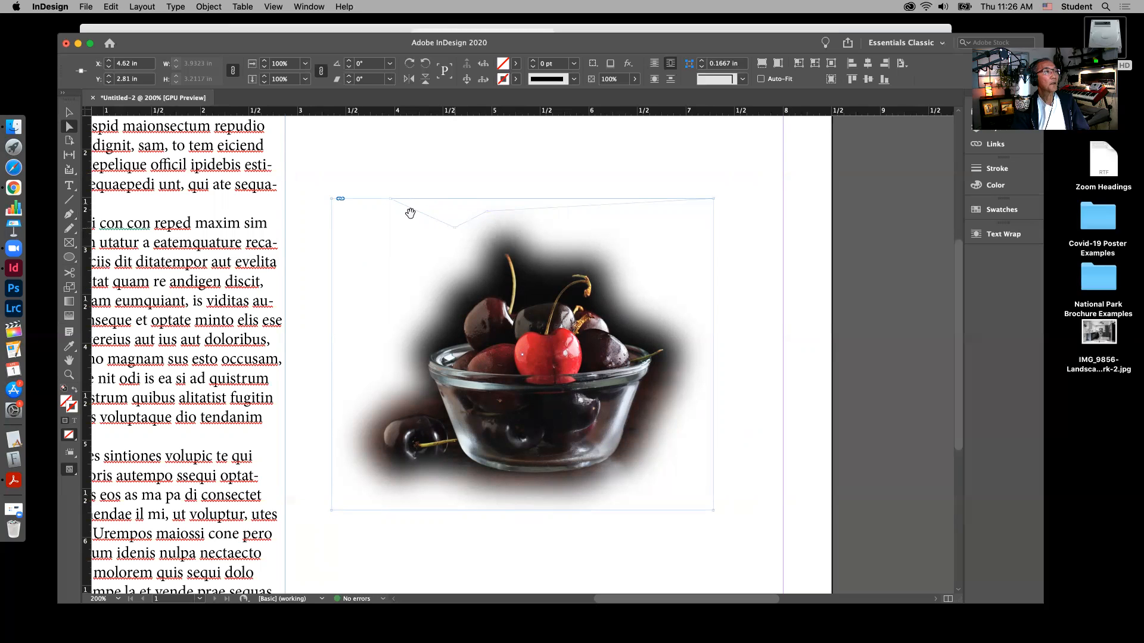
{"action": "left_click_drag", "start_coordinate": [390, 201], "coordinate": [431, 272]}
{"action": "left_click_drag", "start_coordinate": [331, 202], "coordinate": [409, 308]}
{"action": "left_click_drag", "start_coordinate": [333, 231], "coordinate": [388, 344]}
{"action": "left_click_drag", "start_coordinate": [332, 296], "coordinate": [354, 363]}
{"action": "mouse_move", "coordinate": [382, 371]}
{"action": "left_mouse_down"}
{"action": "mouse_move", "coordinate": [365, 295]}
{"action": "mouse_move", "coordinate": [369, 357]}
{"action": "mouse_move", "coordinate": [393, 375]}
{"action": "left_mouse_up"}
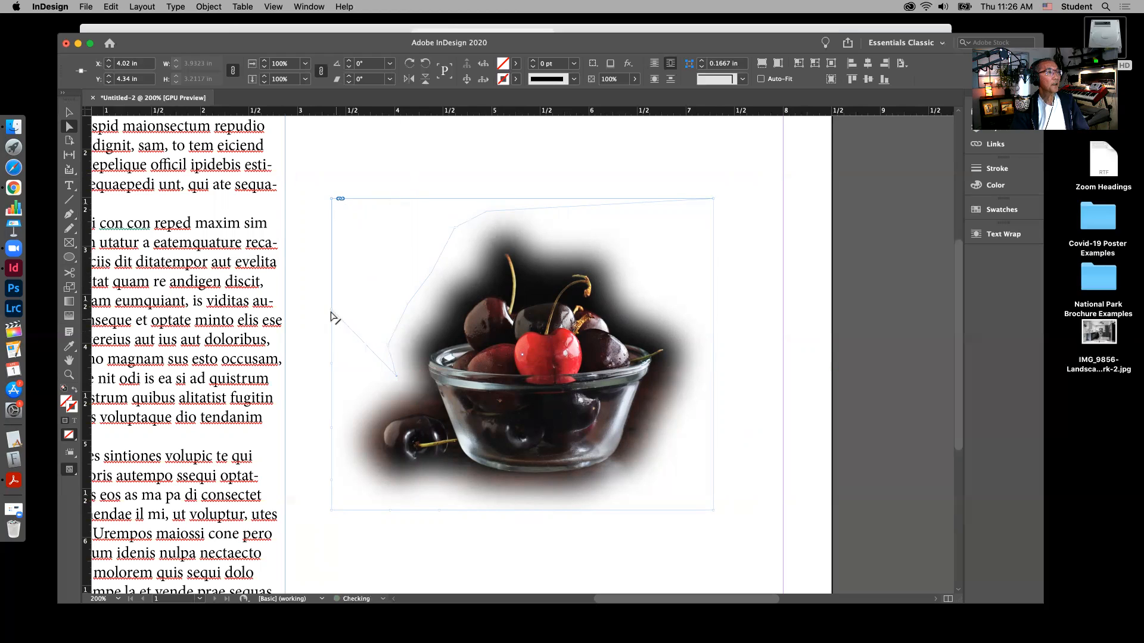
Shape the lower-left wrap boundary around the loose cherry and shadow, and refine two anchor points at the upper left
{"action": "left_click_drag", "start_coordinate": [333, 315], "coordinate": [349, 401]}
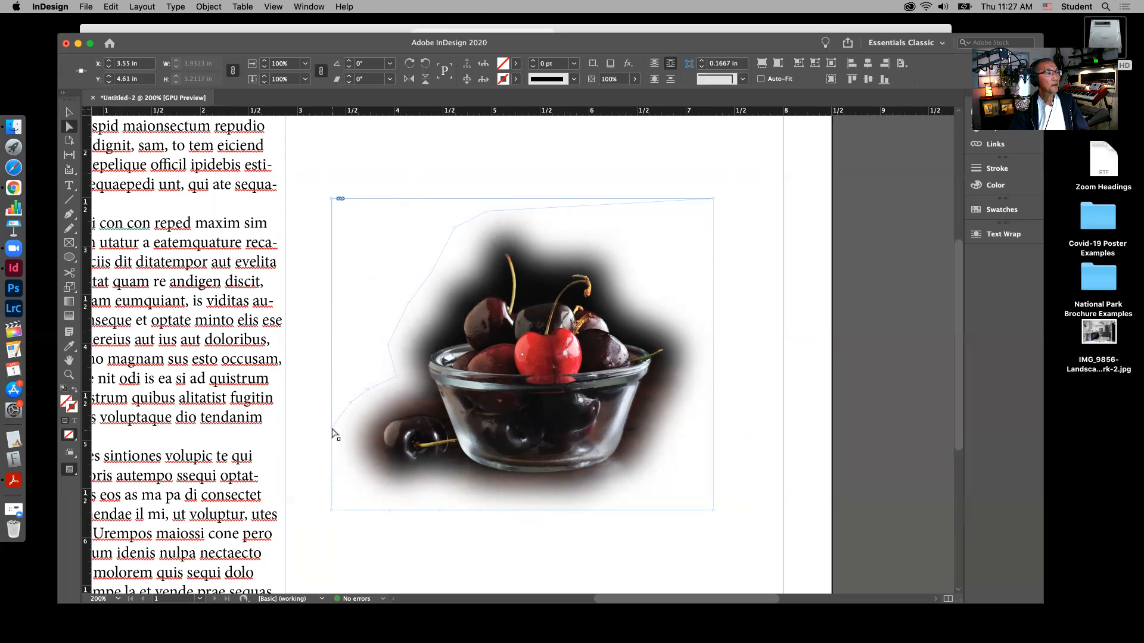
{"action": "left_click_drag", "start_coordinate": [333, 429], "coordinate": [340, 428]}
{"action": "left_click_drag", "start_coordinate": [333, 479], "coordinate": [349, 466]}
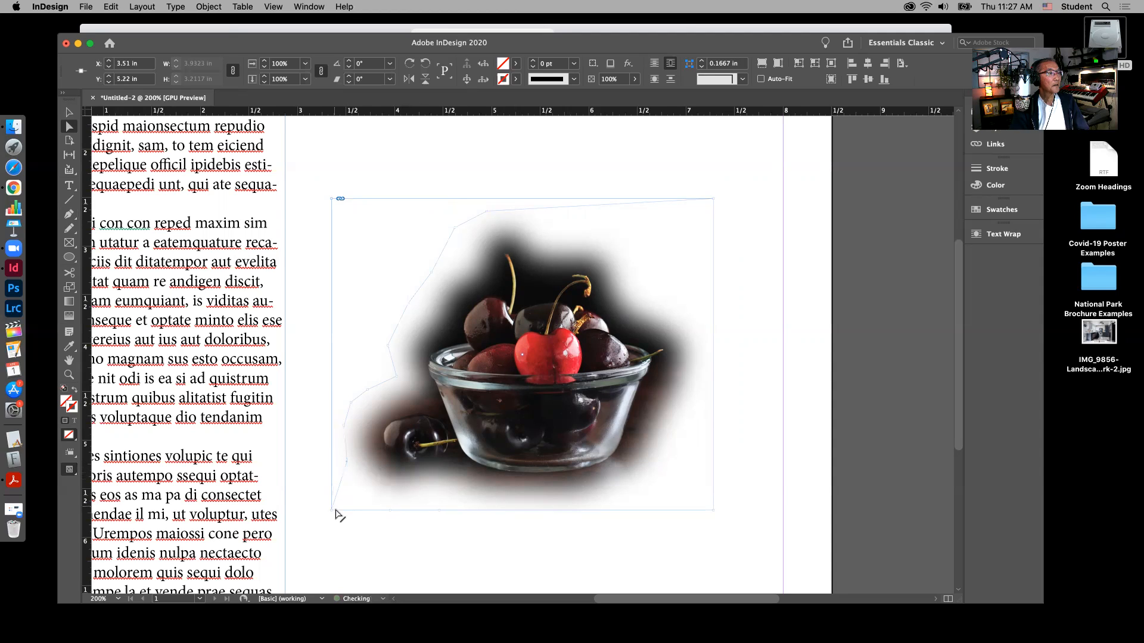
{"action": "left_click_drag", "start_coordinate": [332, 512], "coordinate": [431, 496]}
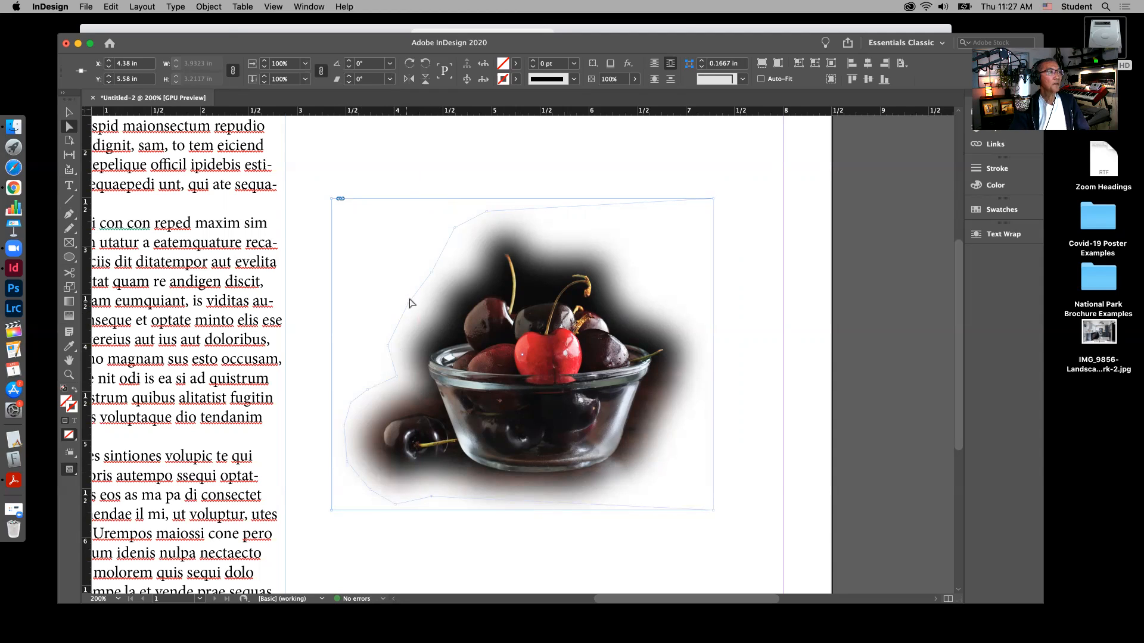
{"action": "left_click_drag", "start_coordinate": [433, 272], "coordinate": [441, 266]}
{"action": "left_click_drag", "start_coordinate": [458, 238], "coordinate": [459, 239]}
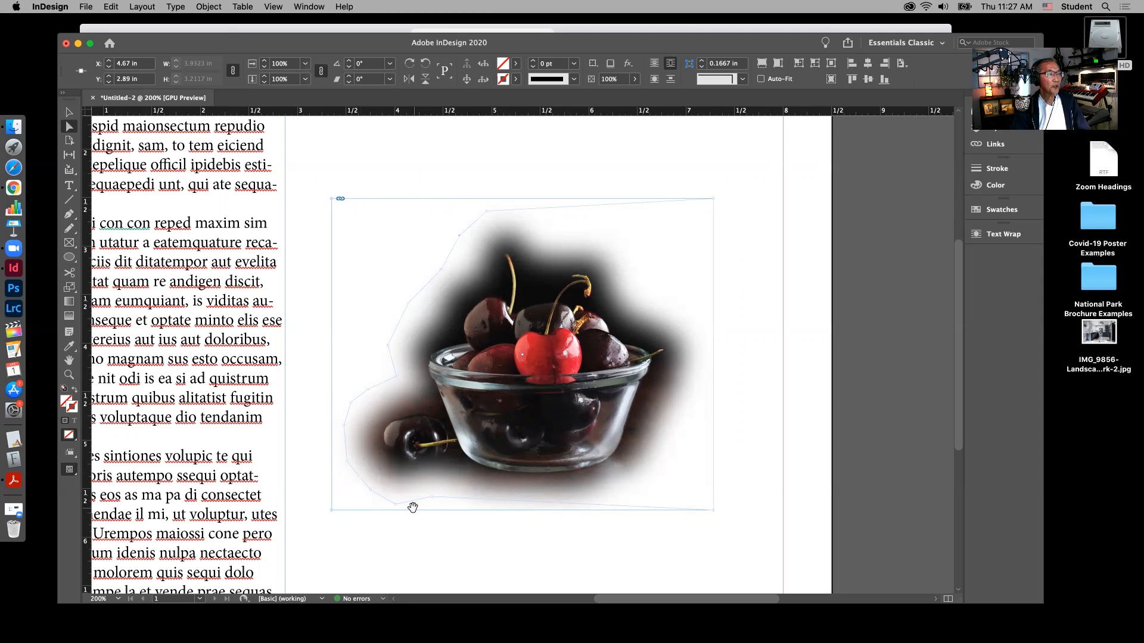
Move the text frame over the image's left side, to about X 1.71 in, Y 1.36 in, so the text follows the contour
{"action": "left_click", "coordinate": [67, 112]}
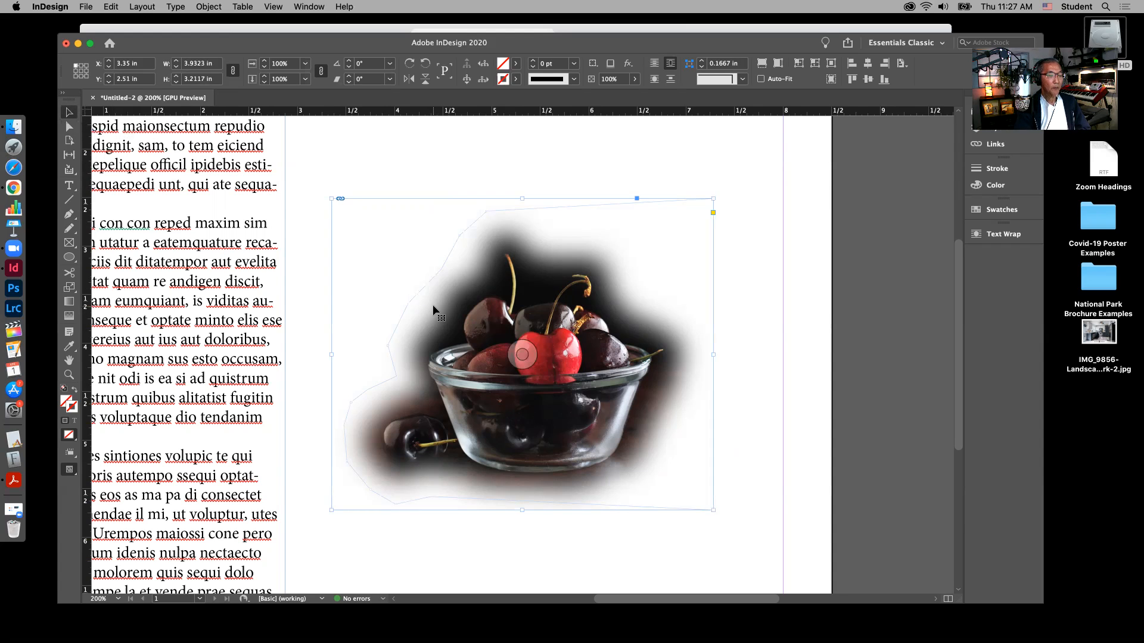
{"action": "key", "text": "super+0"}
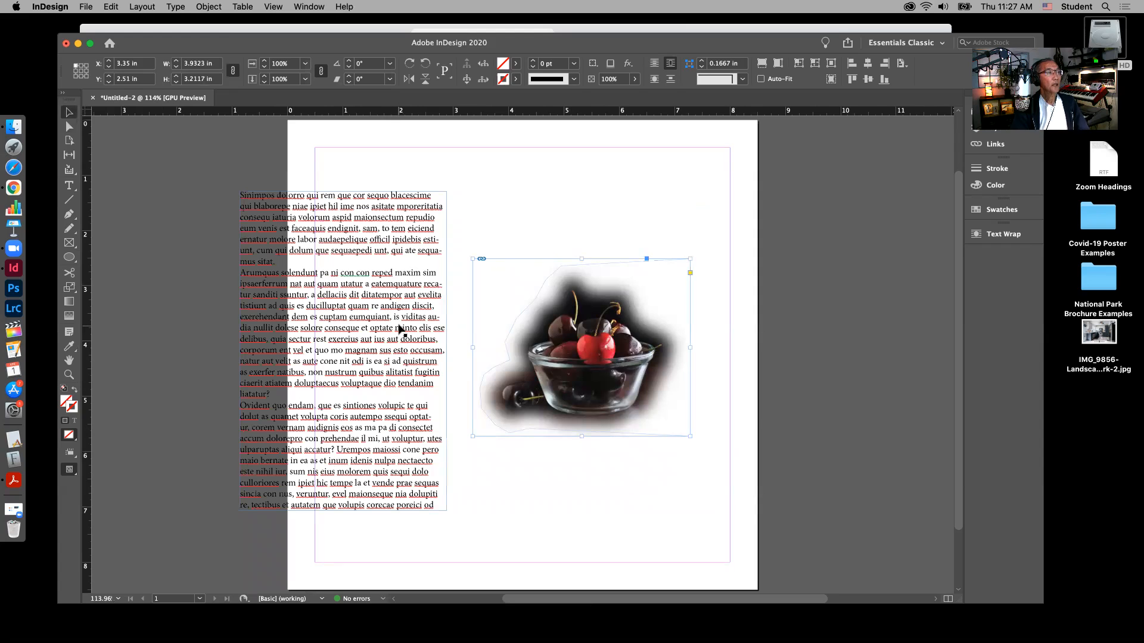
{"action": "left_click_drag", "start_coordinate": [374, 318], "coordinate": [517, 323]}
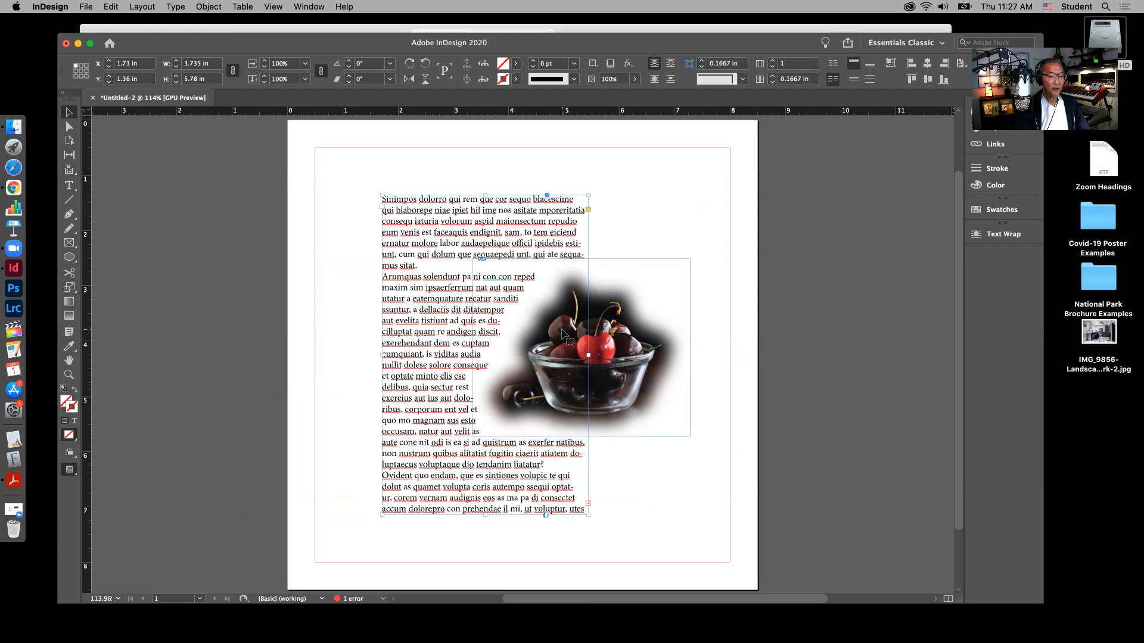
{"action": "key", "text": "super+equal"}
{"action": "key", "text": "super+equal"}
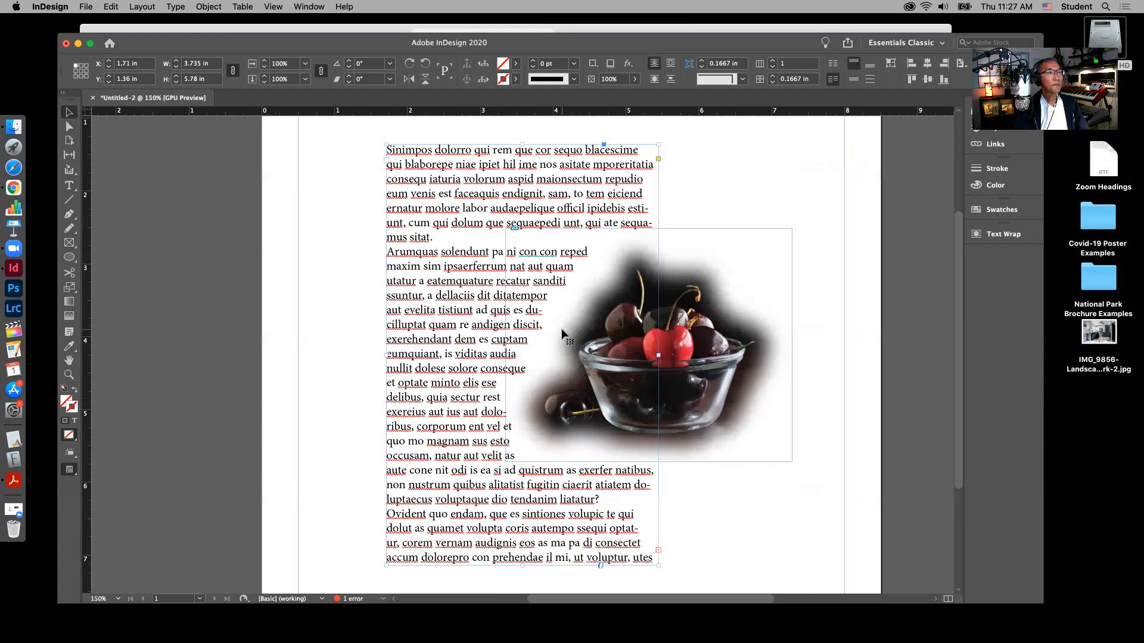
Tighten the image's upper-left wrap boundary toward the cherries and bowl, moving points to about X 4.74/Y 2.97, X 4.63/Y 3.2 and X 4.14/Y 4.31 in
{"action": "left_click", "coordinate": [718, 233]}
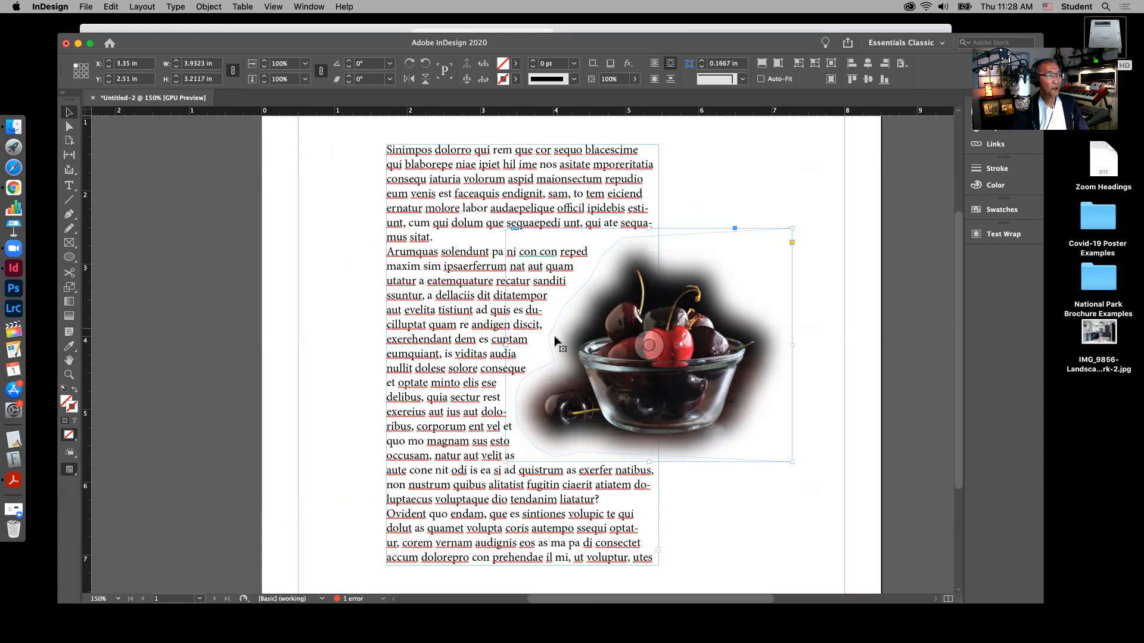
{"action": "left_click", "coordinate": [68, 127]}
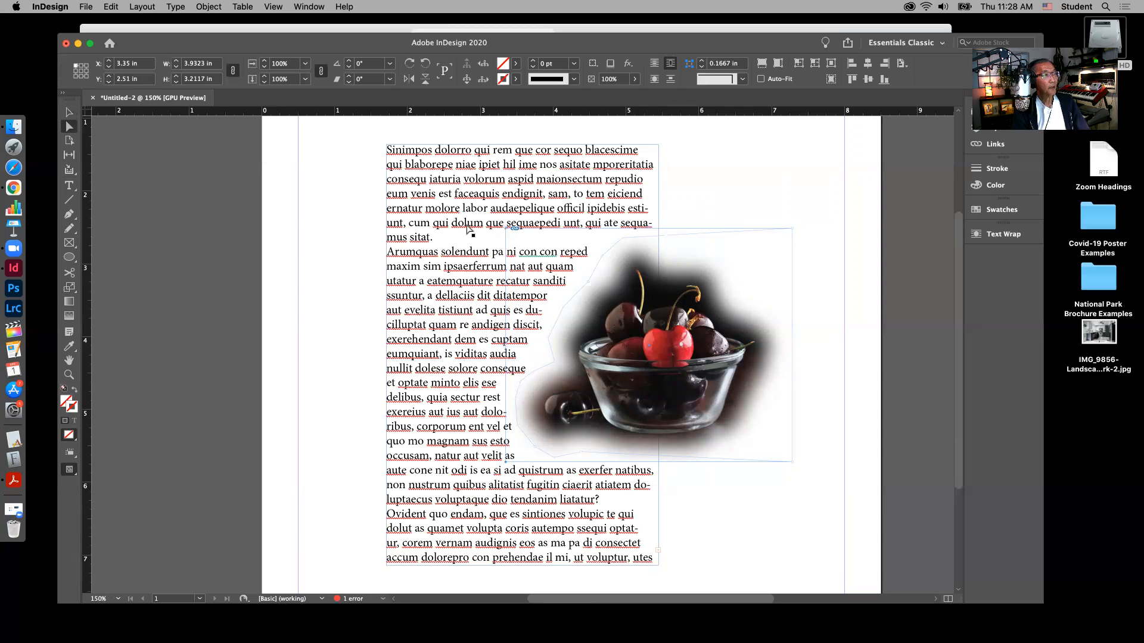
{"action": "left_click", "coordinate": [603, 258]}
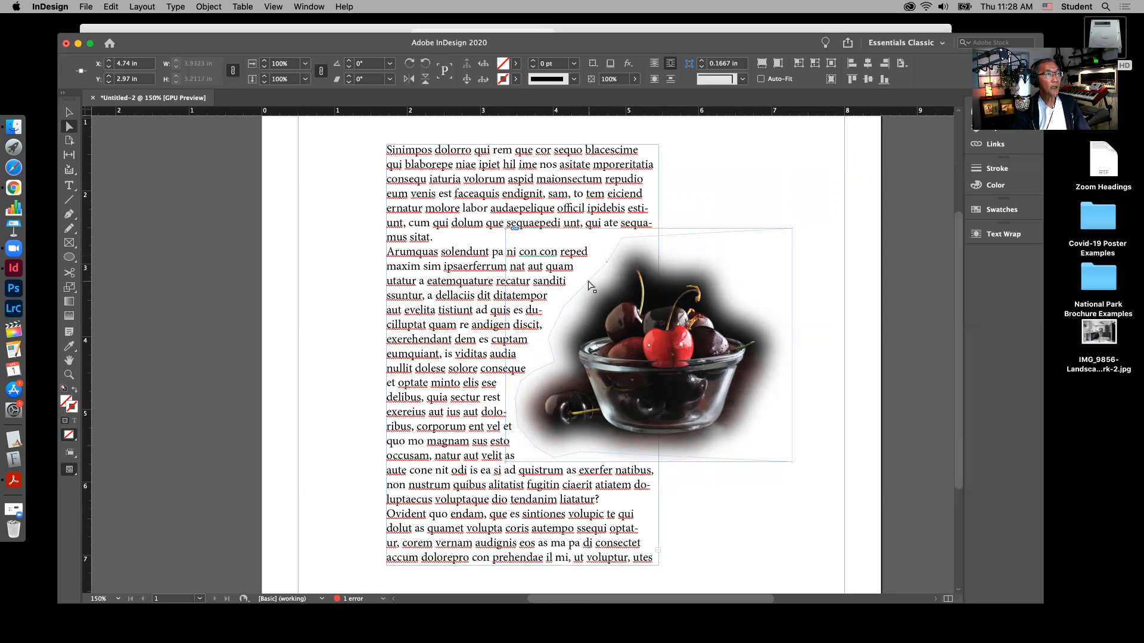
{"action": "left_click_drag", "start_coordinate": [593, 286], "coordinate": [598, 277]}
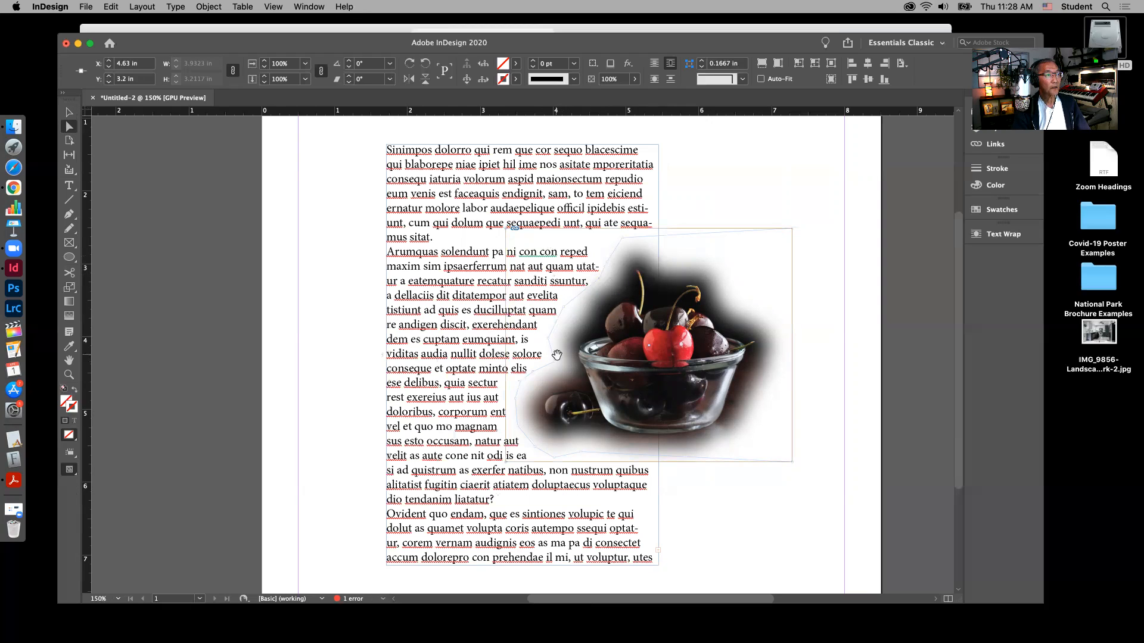
{"action": "left_click_drag", "start_coordinate": [556, 361], "coordinate": [563, 358]}
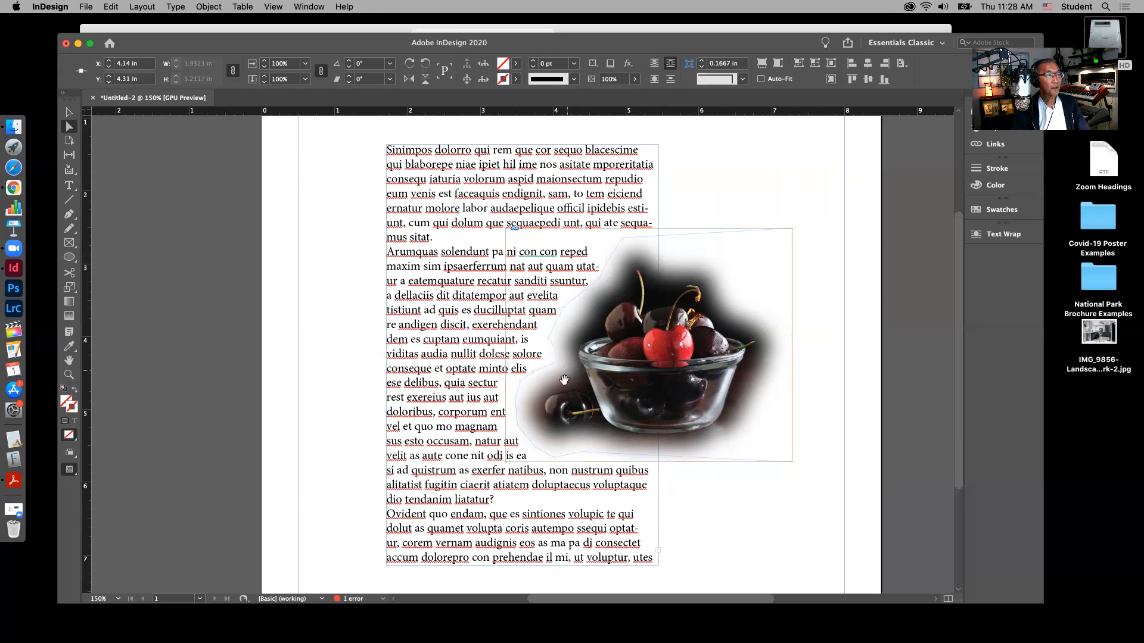
Tighten the wrap boundary beneath the loose cherry and bowl, moving bottom points to about X 4.59/Y 5.45 in and X 3.86/Y 5.46 in
{"action": "left_click", "coordinate": [535, 451]}
{"action": "left_click", "coordinate": [518, 429]}
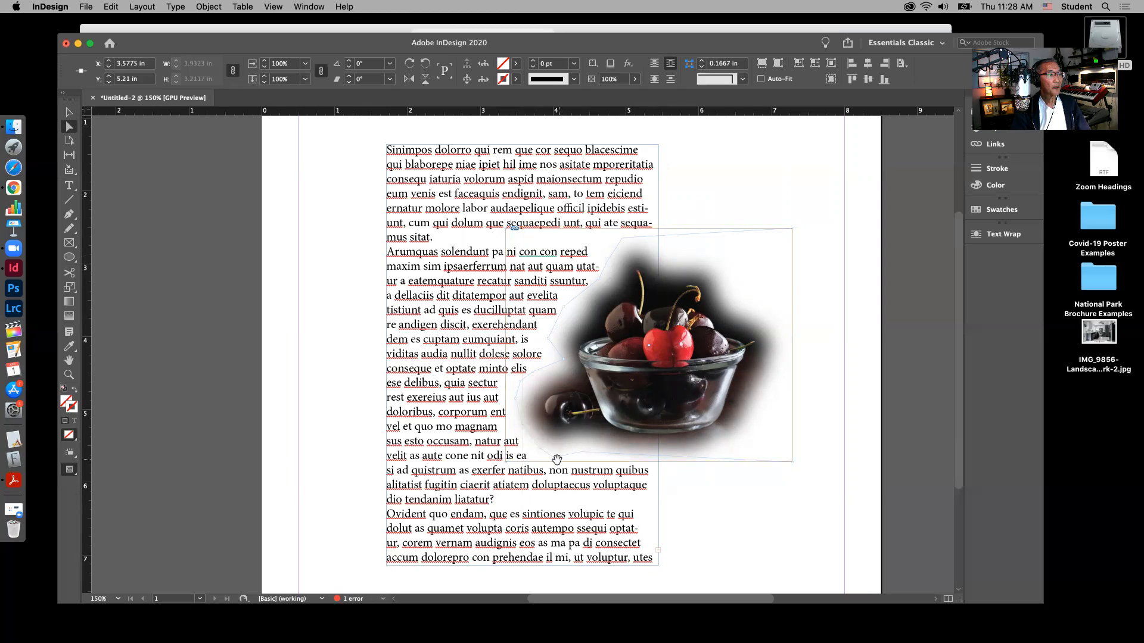
{"action": "left_click_drag", "start_coordinate": [557, 458], "coordinate": [598, 448]}
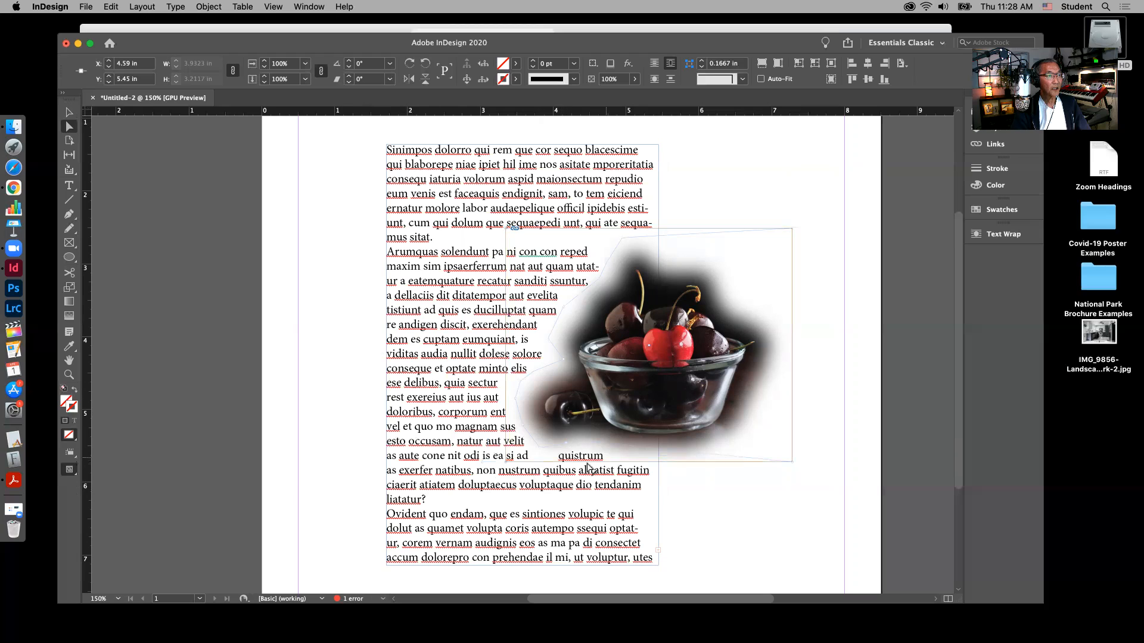
{"action": "left_click_drag", "start_coordinate": [542, 452], "coordinate": [544, 447]}
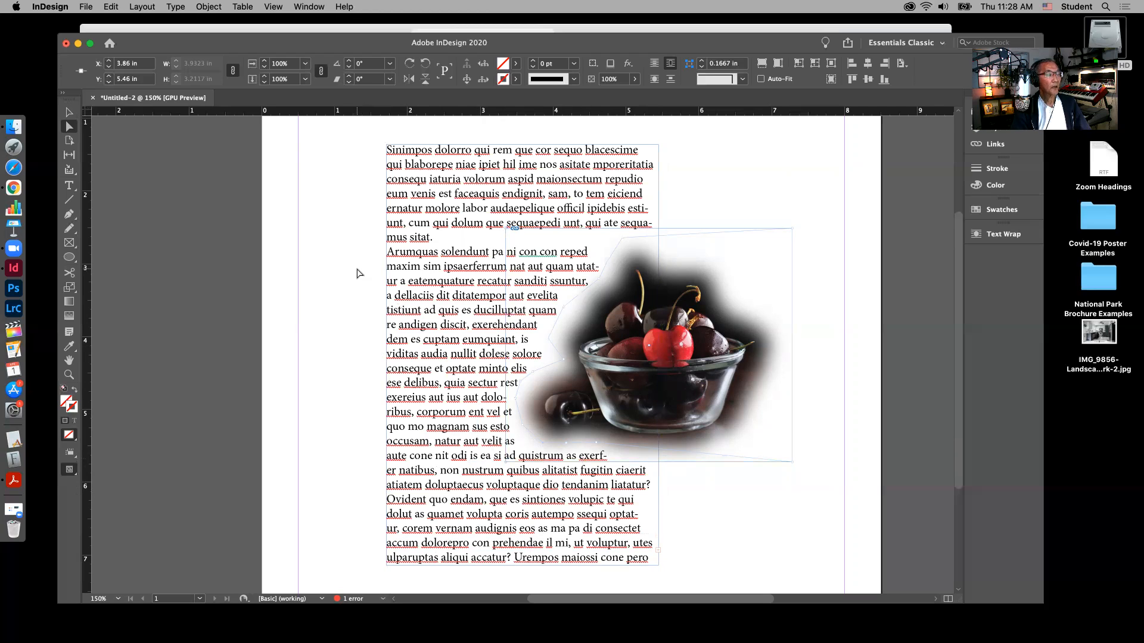
Switch to Preview screen mode to check the wrapped text without guides and frame edges, and reselect the cherries image
{"action": "left_click", "coordinate": [69, 112]}
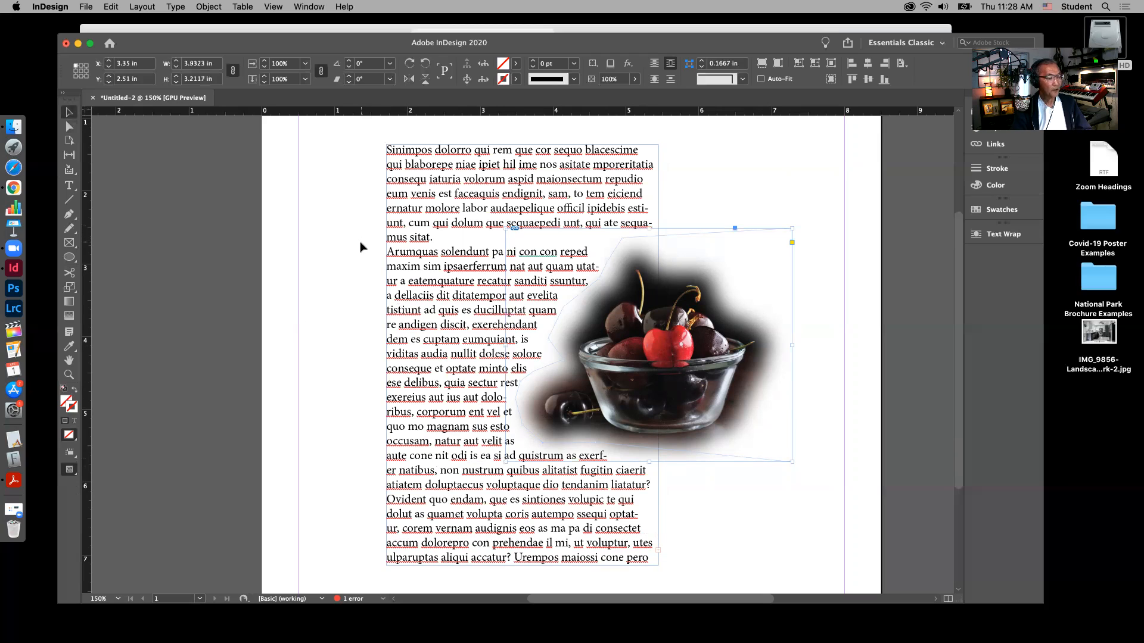
{"action": "key", "text": "w"}
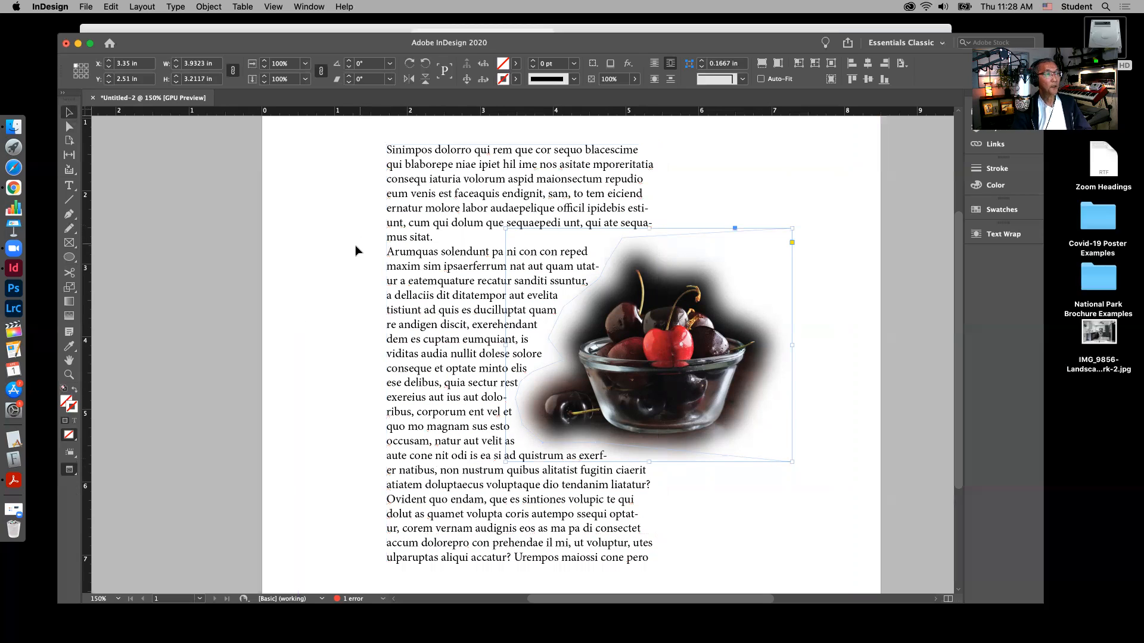
{"action": "left_click", "coordinate": [348, 306]}
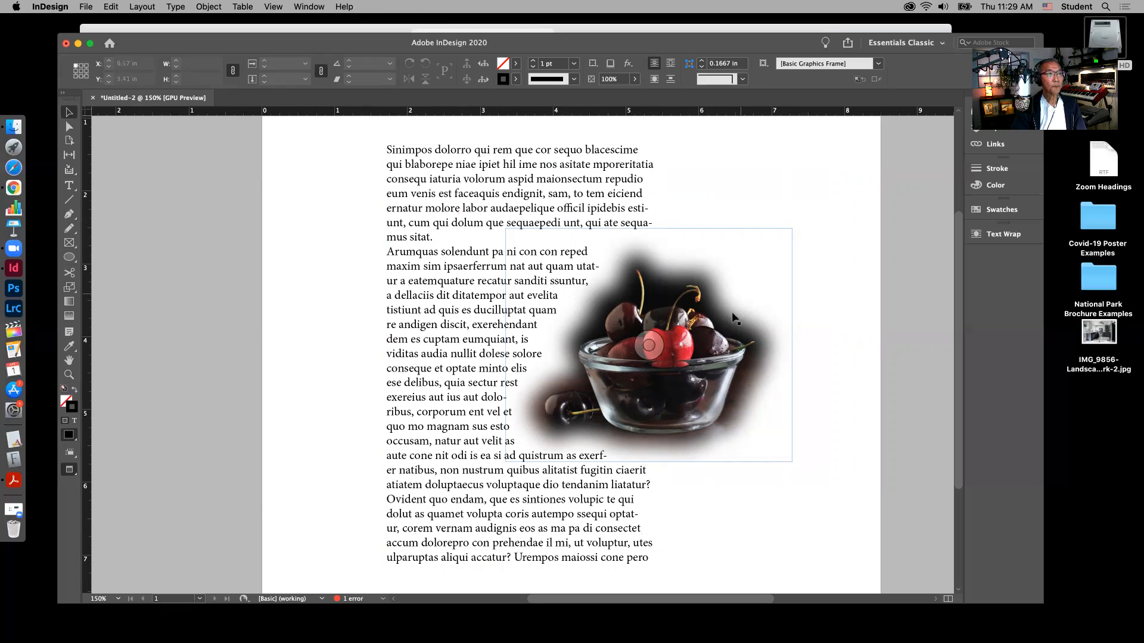
{"action": "left_click", "coordinate": [732, 342]}
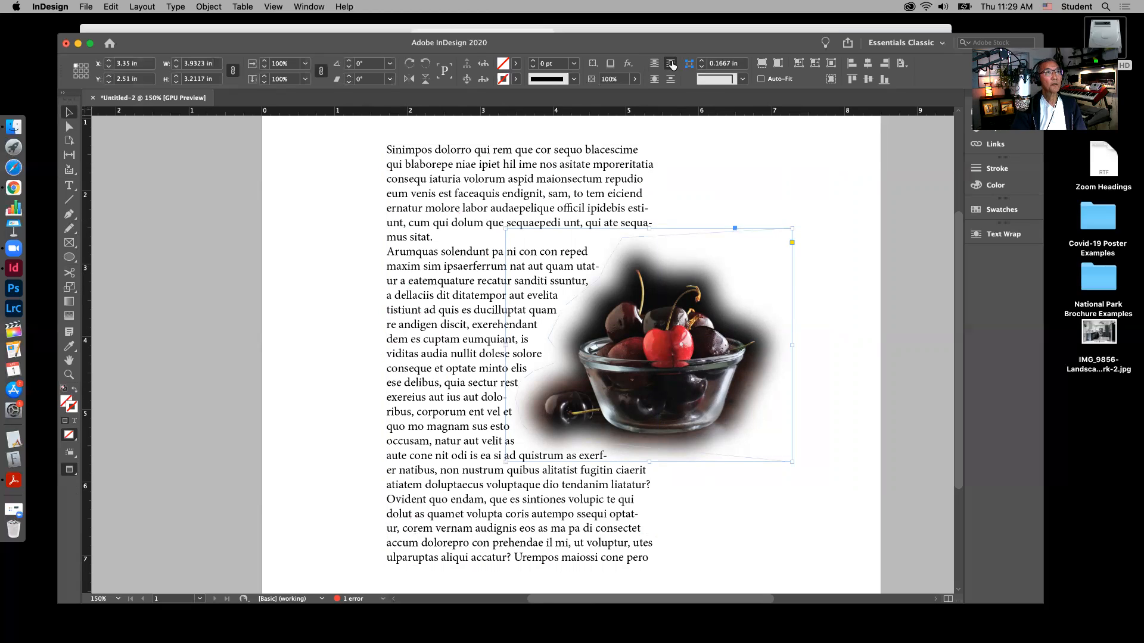